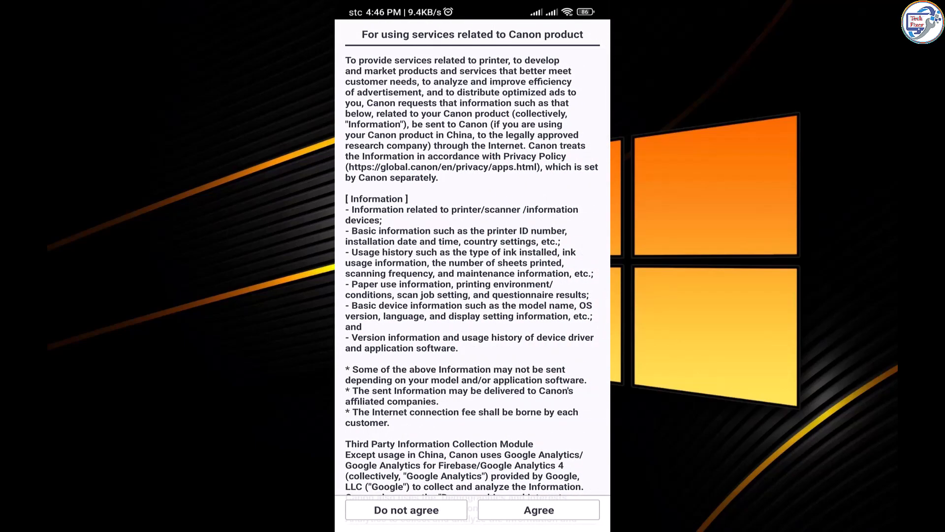
# Agree to Canon's data-collection terms and allow location and photos/media access
pyautogui.click(538, 510)
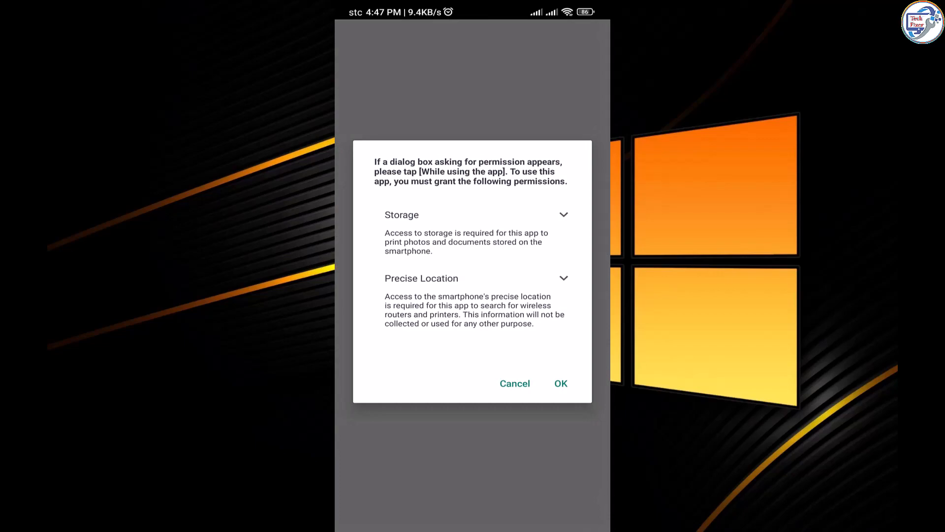
pyautogui.click(473, 214)
pyautogui.click(472, 214)
pyautogui.click(561, 384)
pyautogui.click(473, 341)
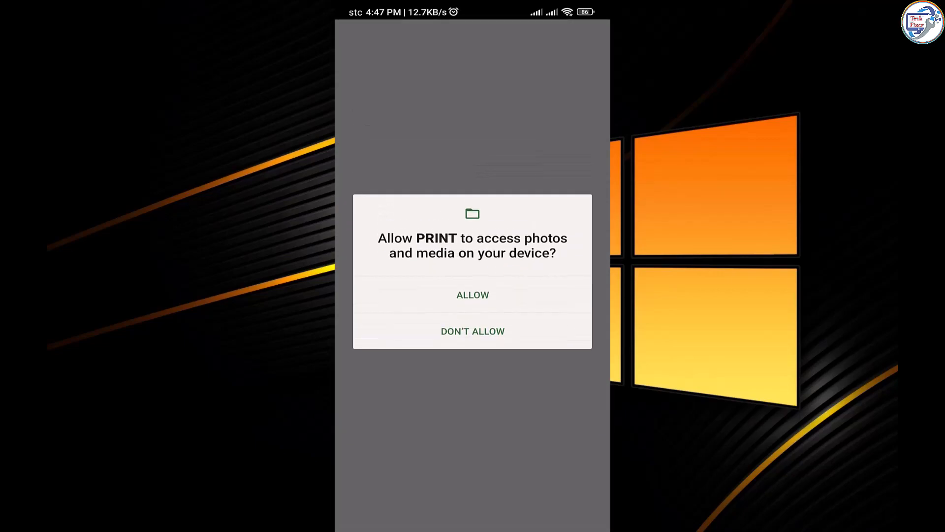
pyautogui.click(473, 295)
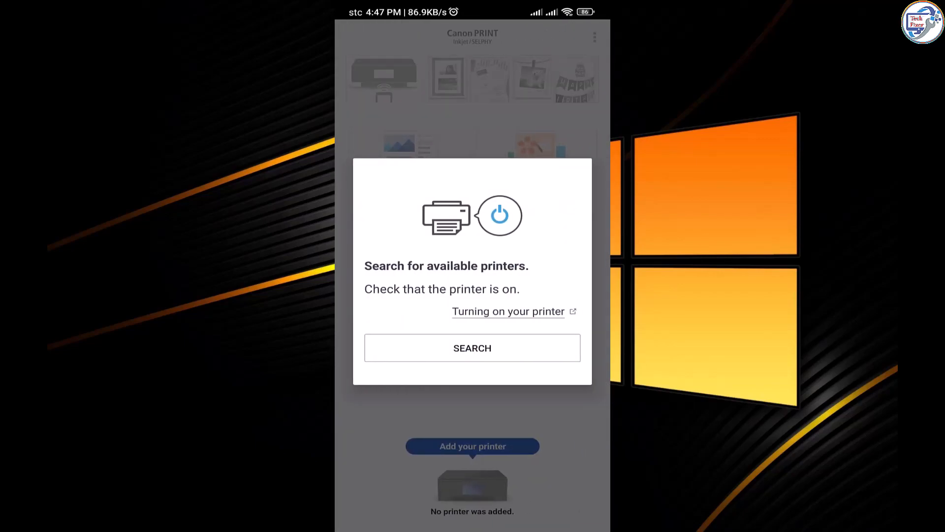
# Search the network, register the found G3020 series printer and dismiss the setup guide notice
pyautogui.click(473, 348)
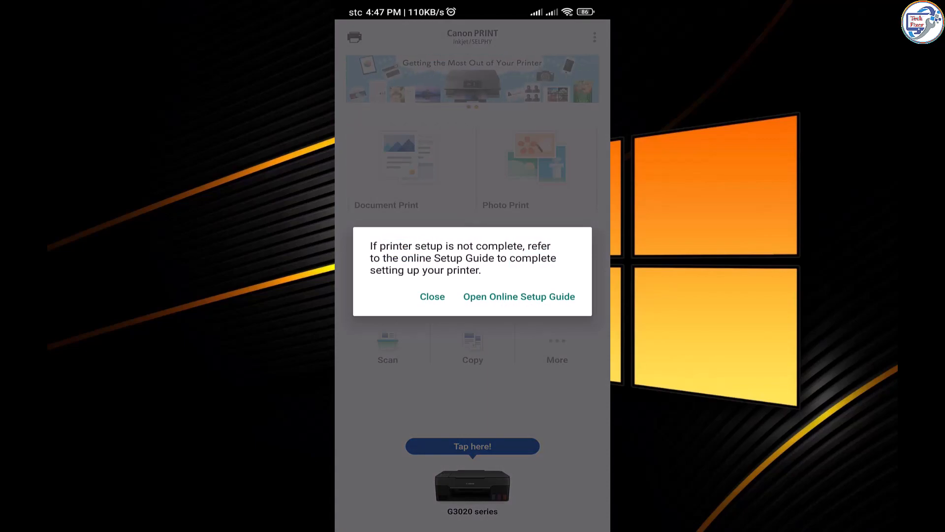
pyautogui.click(519, 296)
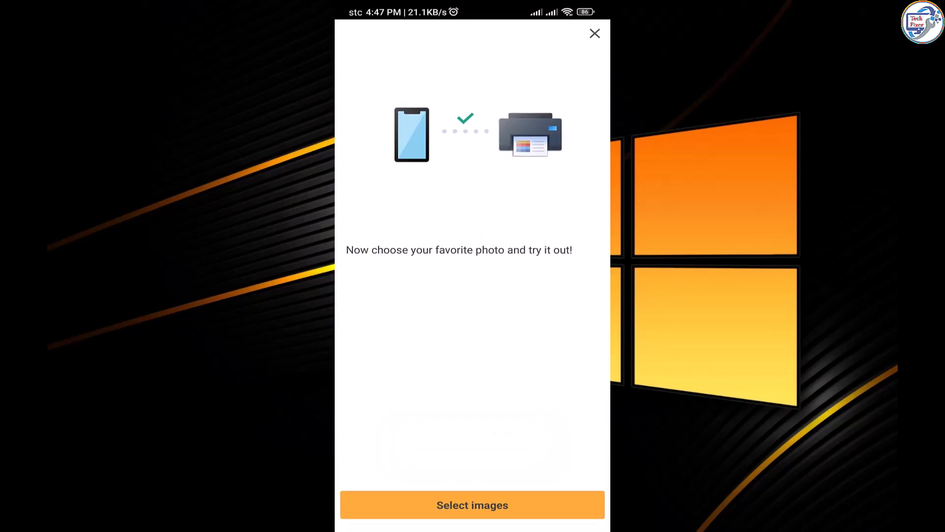
# Select the yellow receipt image and continue to the print preview
pyautogui.click(472, 504)
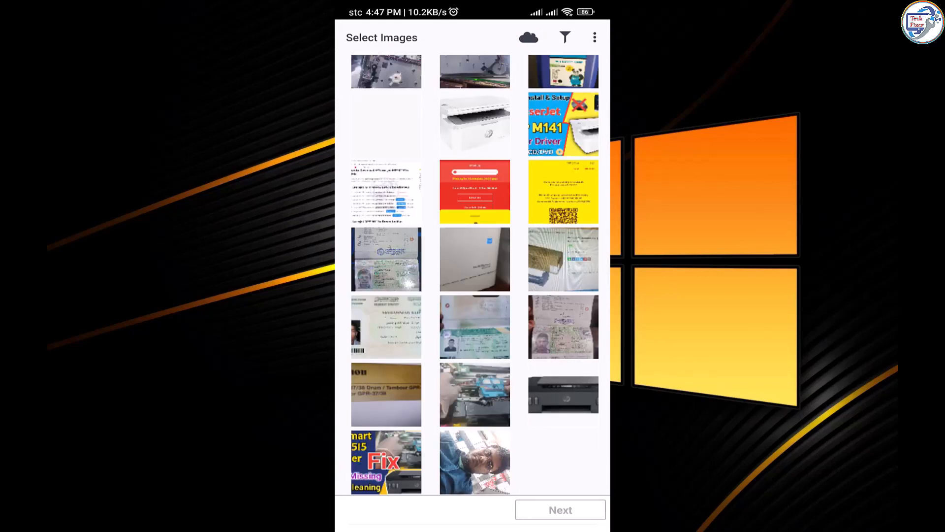
pyautogui.click(563, 192)
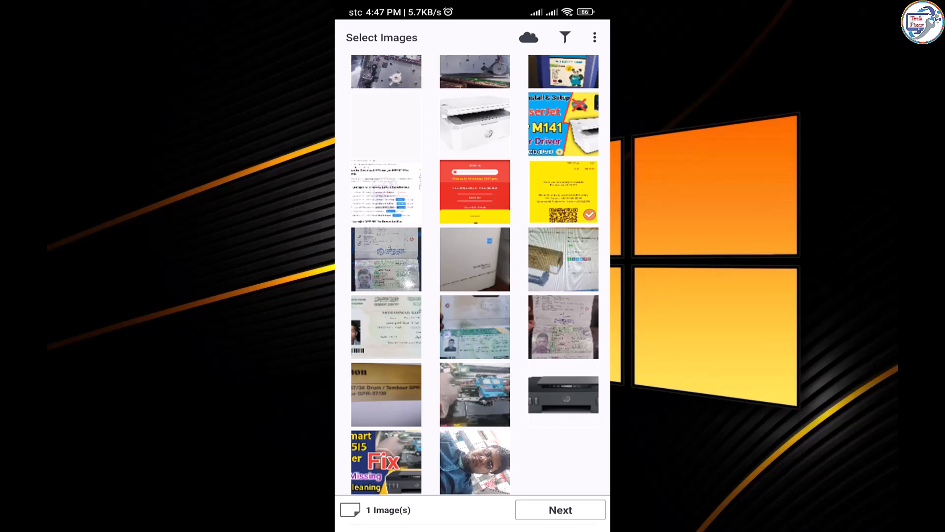
pyautogui.click(561, 510)
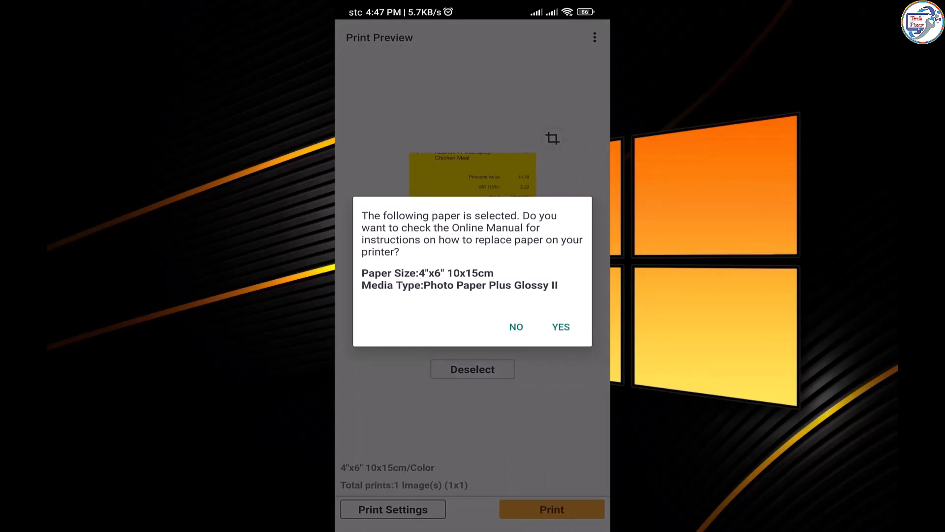
# Confirm the 4"x6" glossy paper notice and send the receipt to the G3020 printer
pyautogui.click(561, 326)
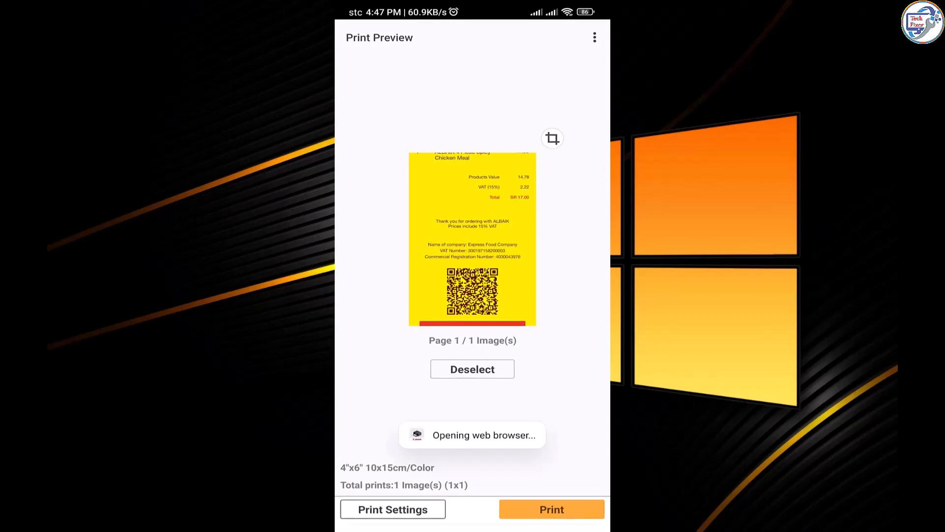
pyautogui.click(552, 509)
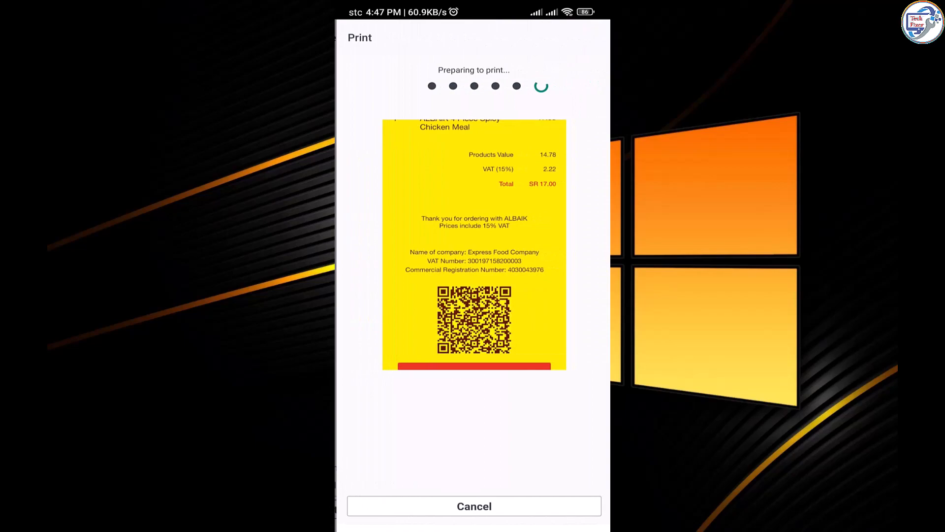